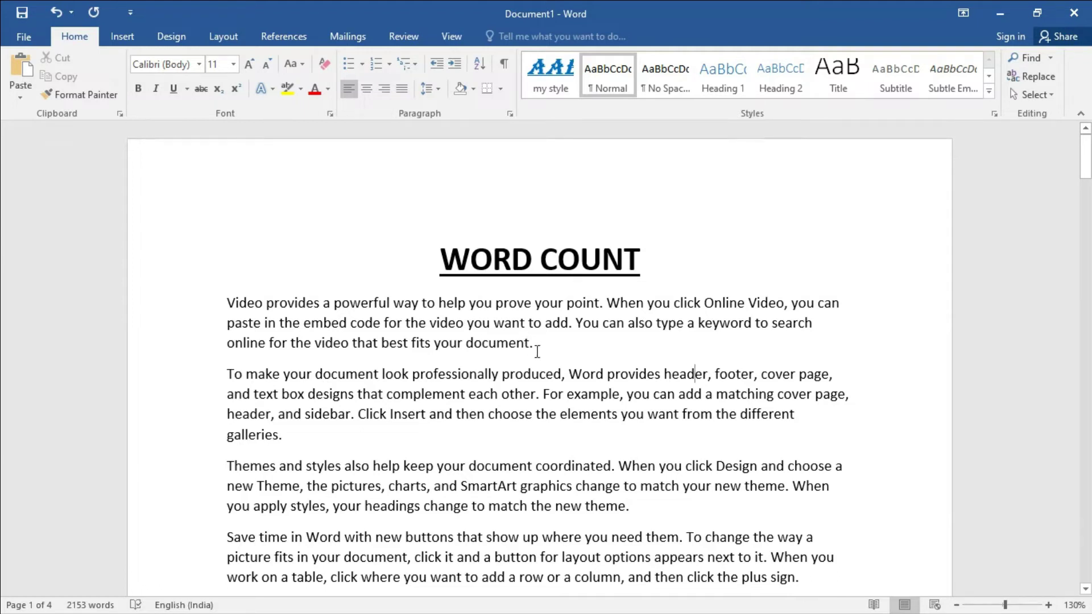
Check the status-bar word count for the first paragraph, then the first two paragraphs.
left_click_drag(544, 348, 231, 297)
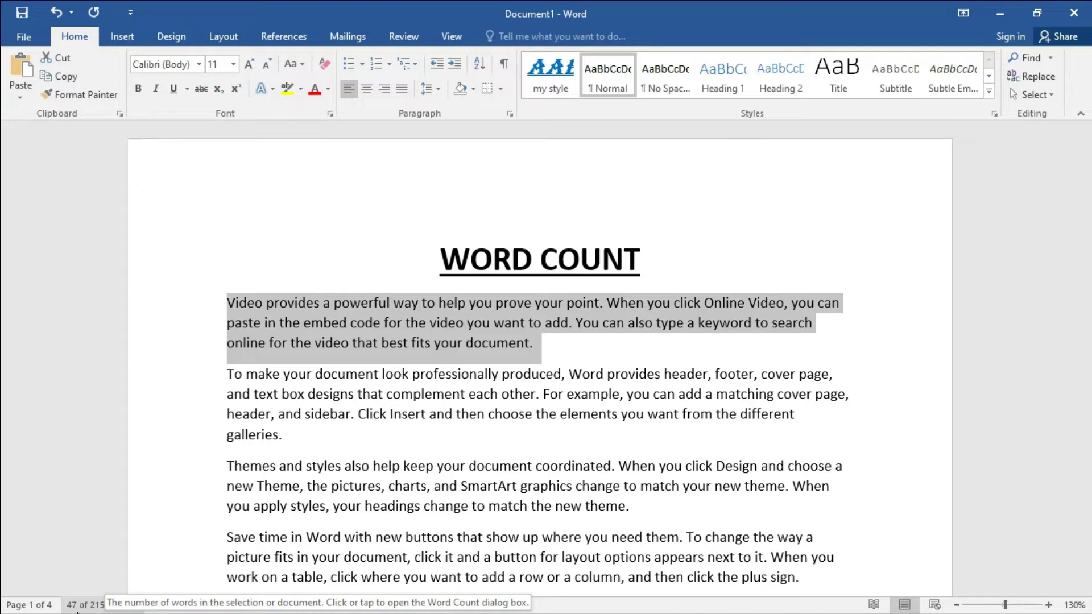
left_click(72, 608)
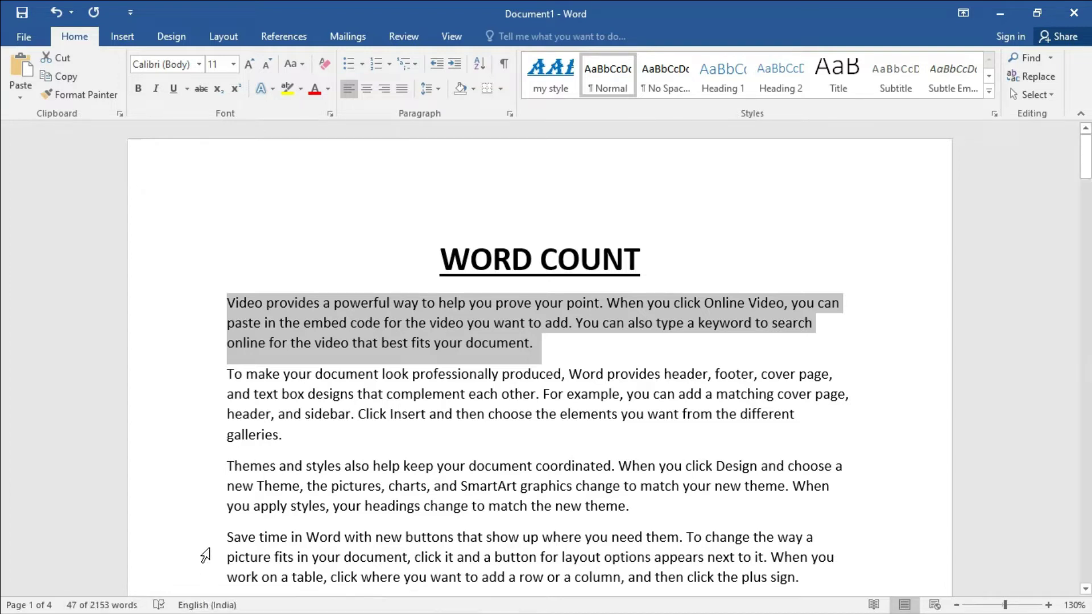
left_click(295, 437)
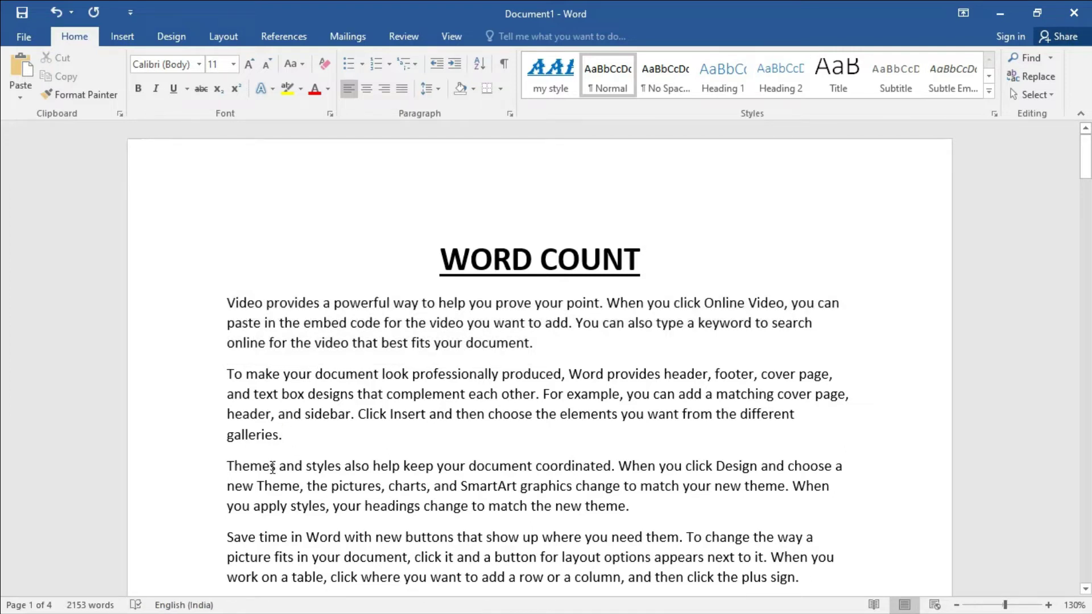
left_click_drag(310, 443, 203, 303)
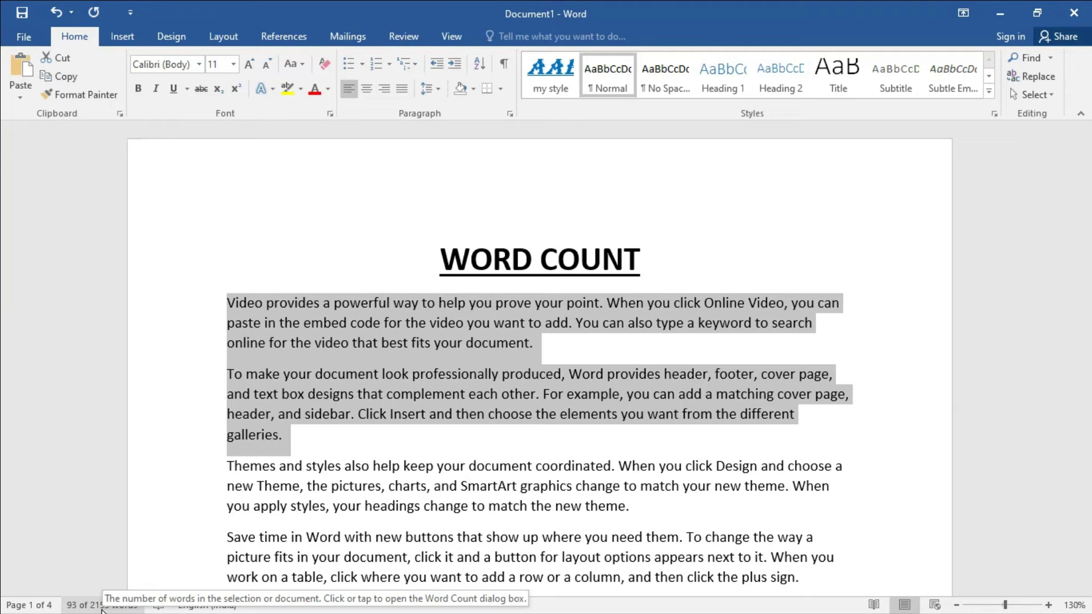
left_click(334, 438)
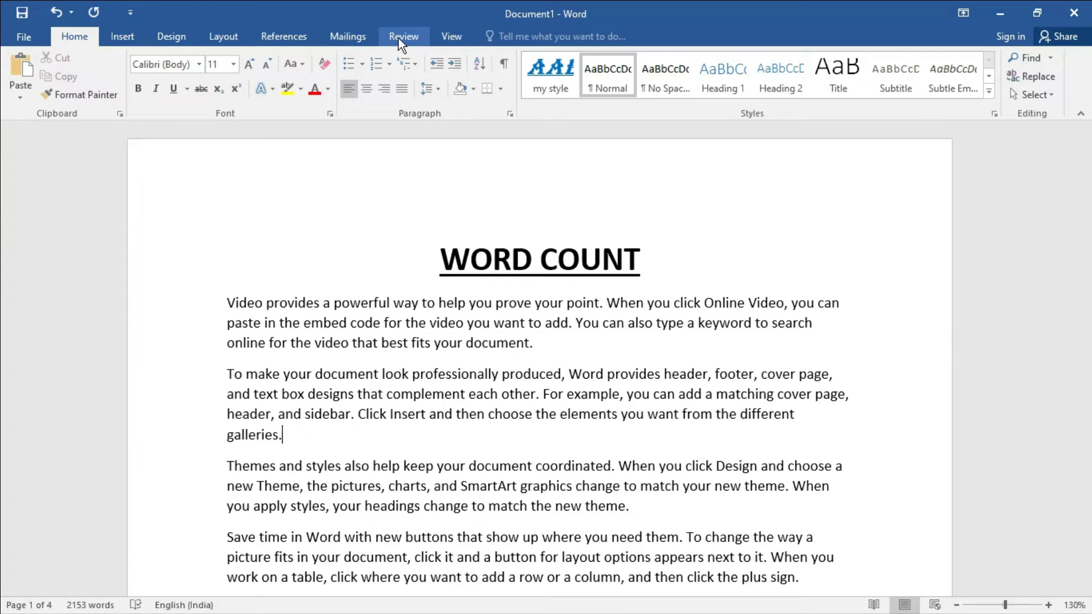
Open Review > Word Count showing 4 pages and 2,153 words, and move the dialog aside.
left_click(403, 37)
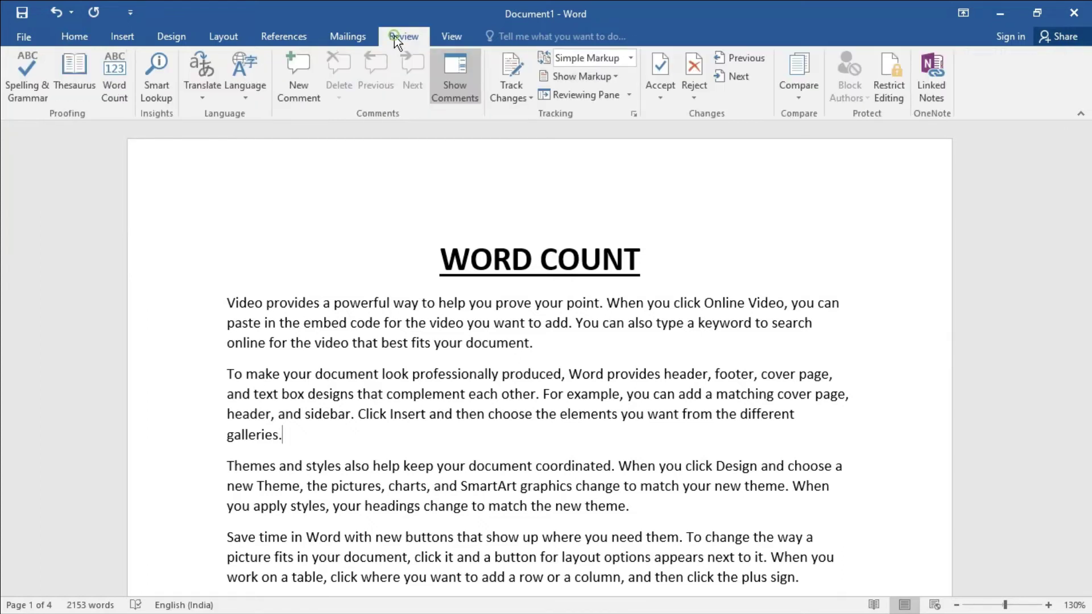
left_click(113, 85)
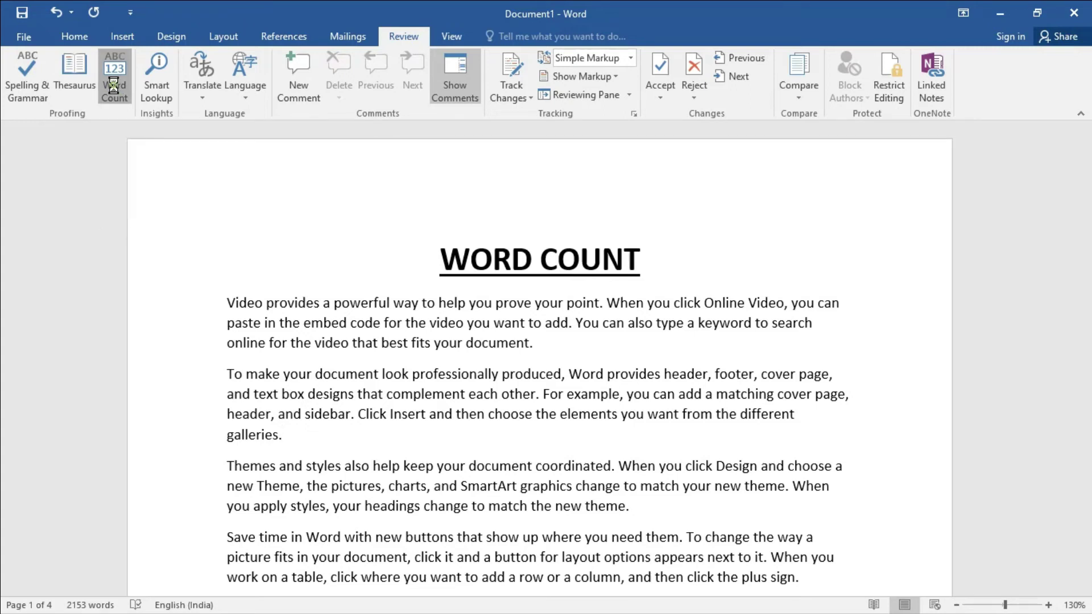
left_click_drag(499, 230, 411, 193)
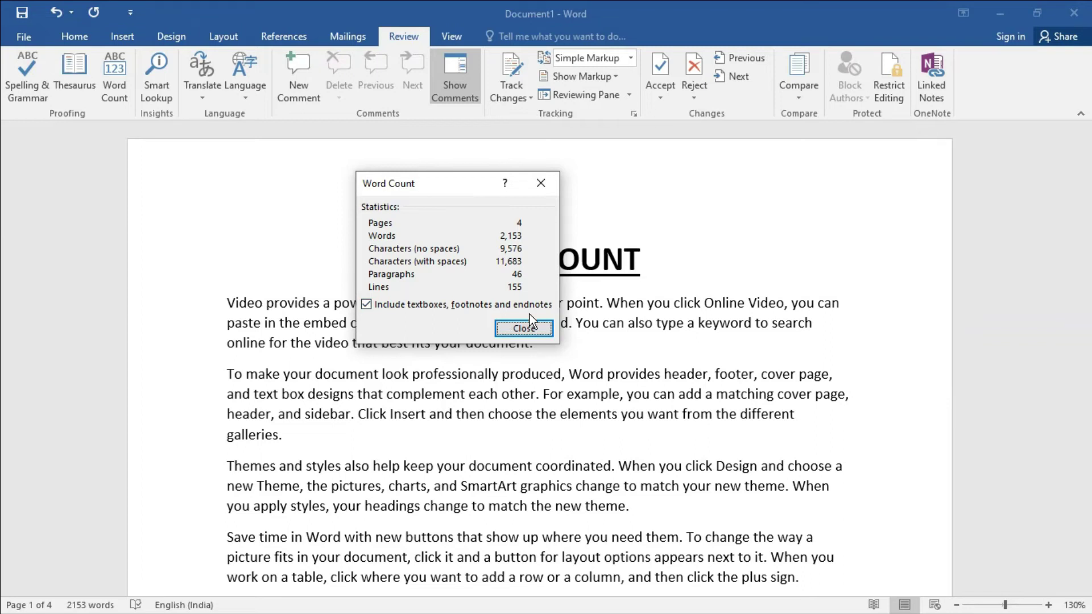
Uncheck 'Include textboxes, footnotes and endnotes' and close the Word Count dialog.
left_click(367, 305)
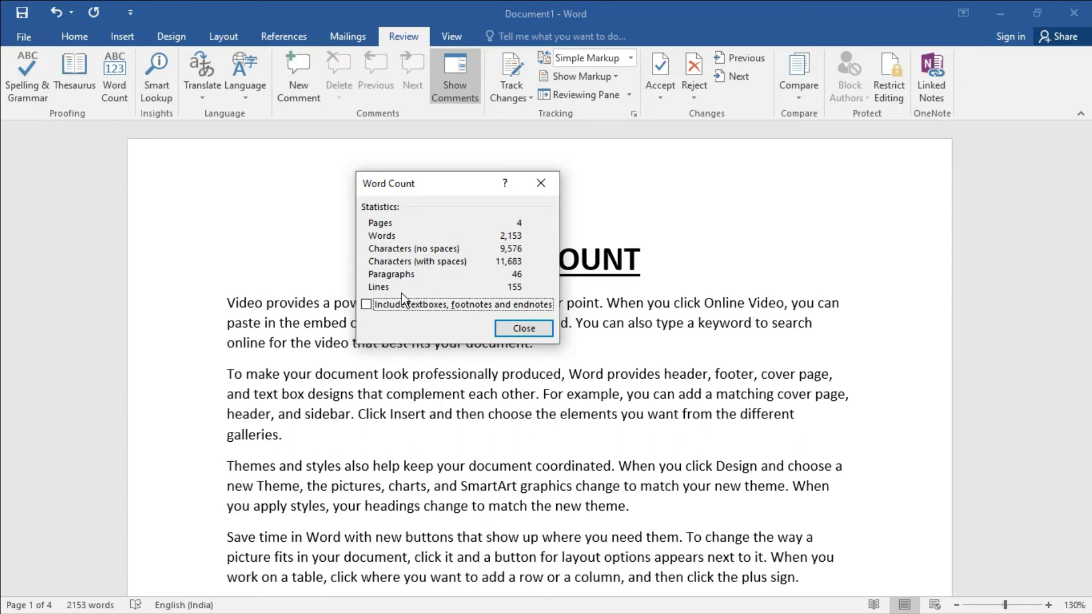
left_click(522, 334)
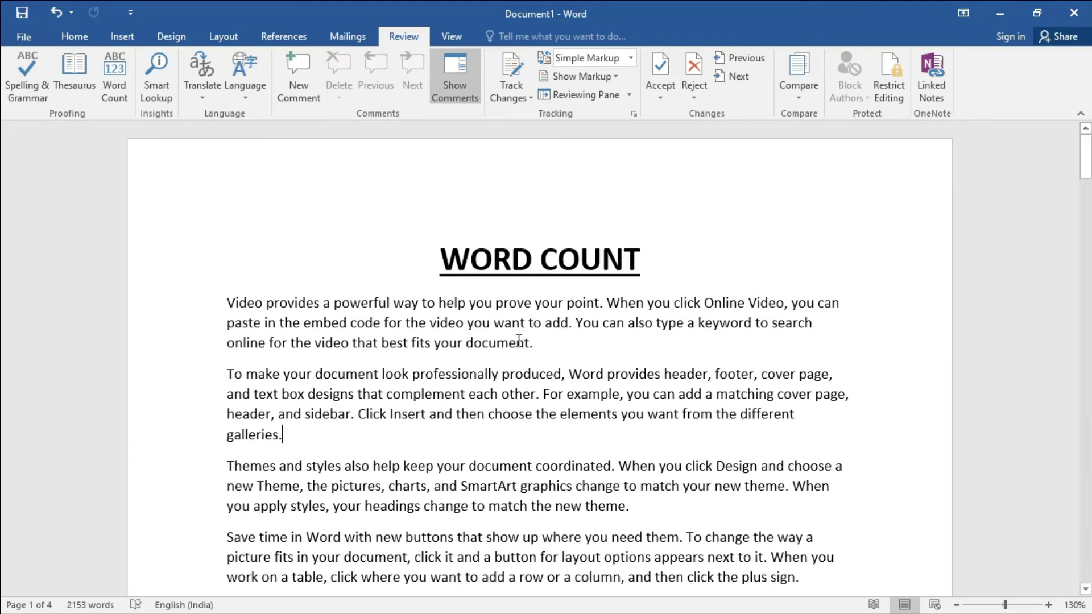
key("ctrl+shift+g")
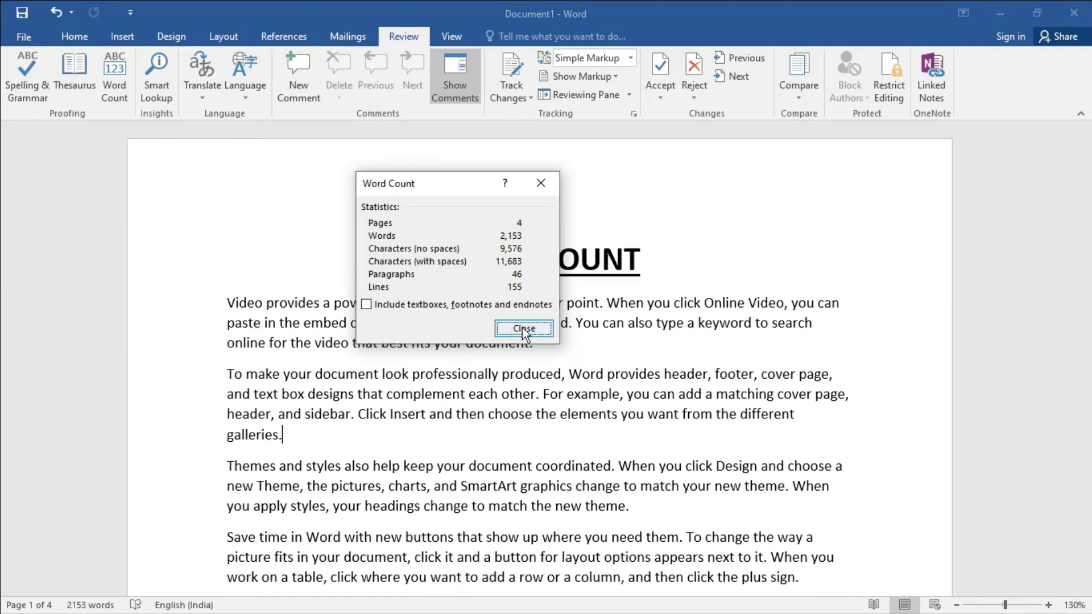
left_click(542, 182)
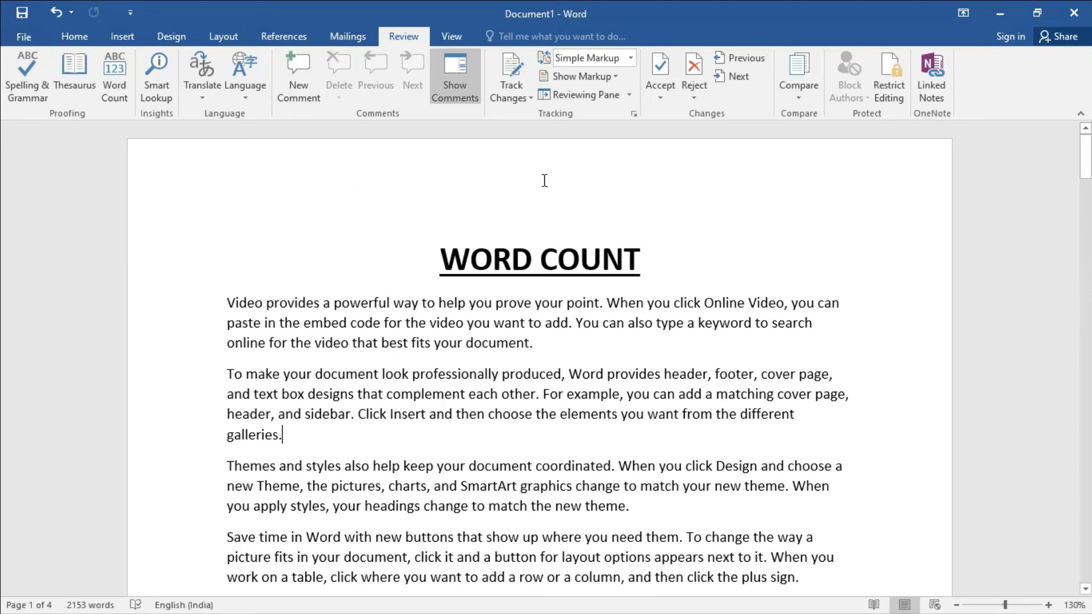
key("ctrl+shift+g")
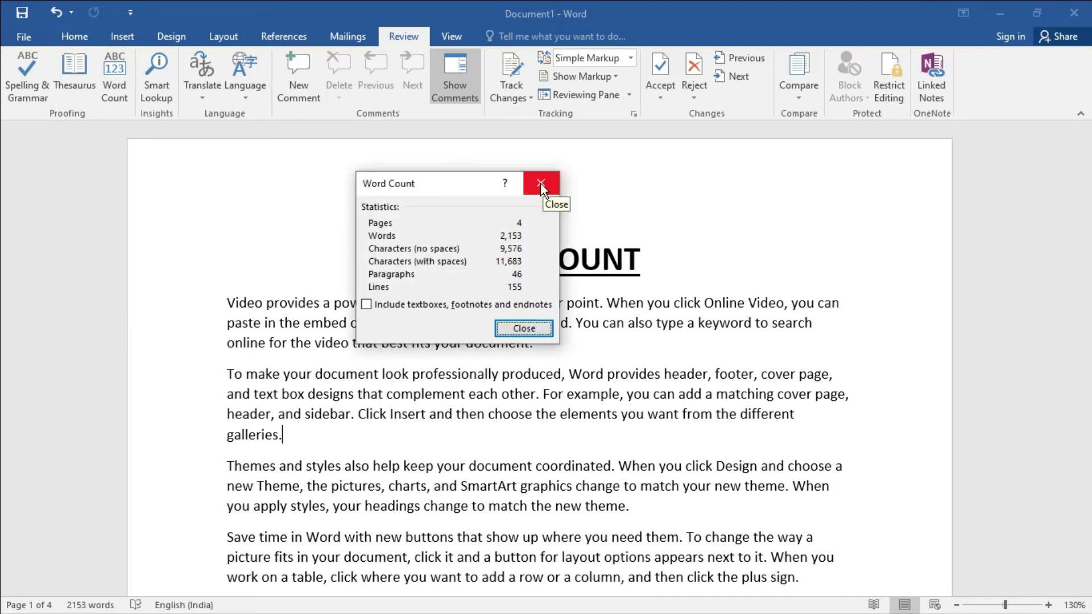
left_click(540, 183)
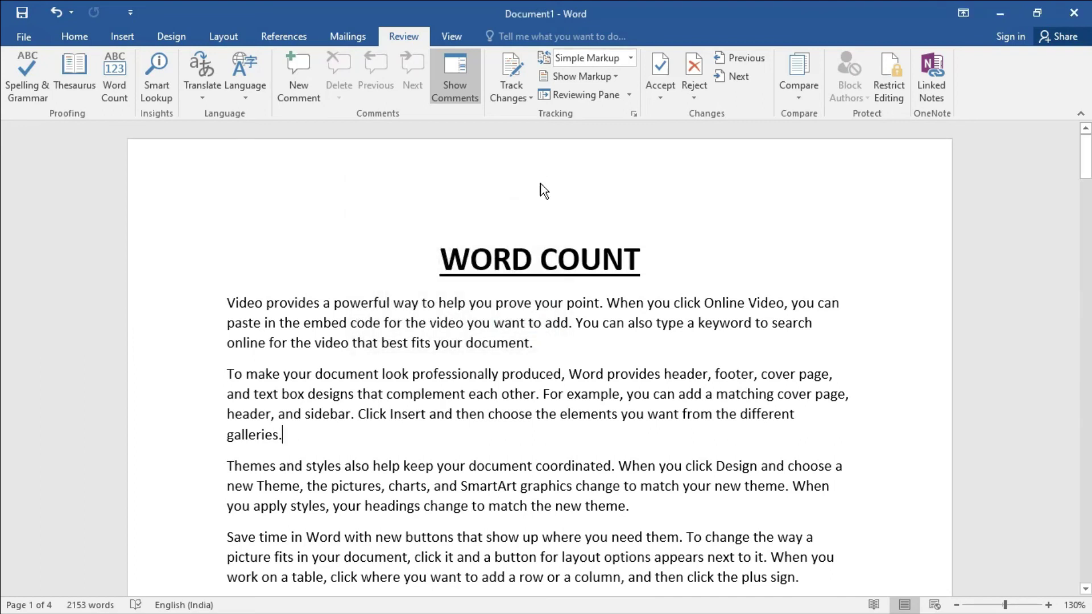
key("ctrl+shift+g")
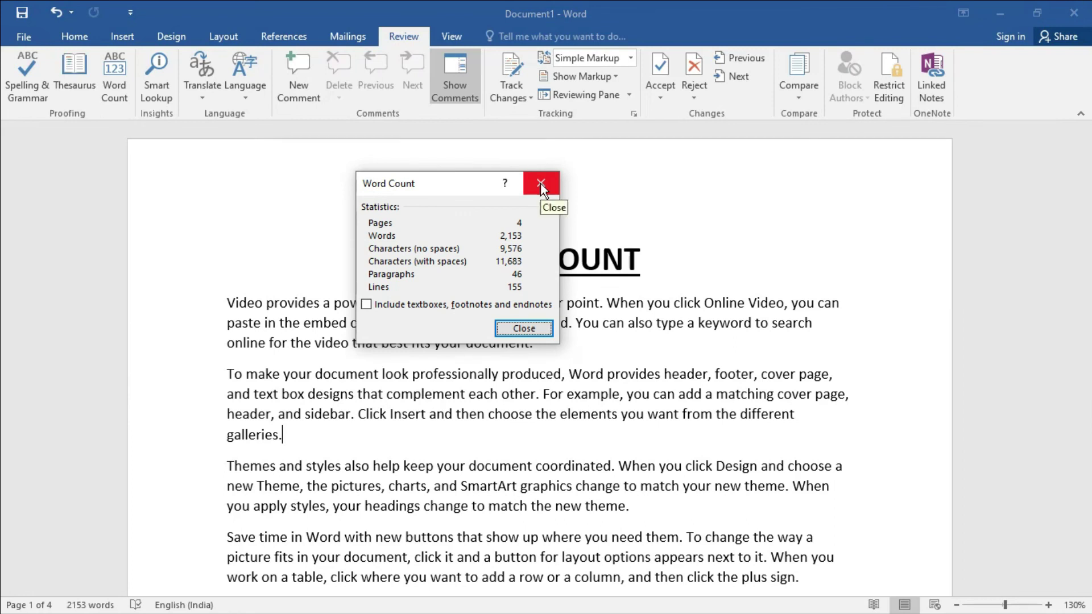
left_click(540, 183)
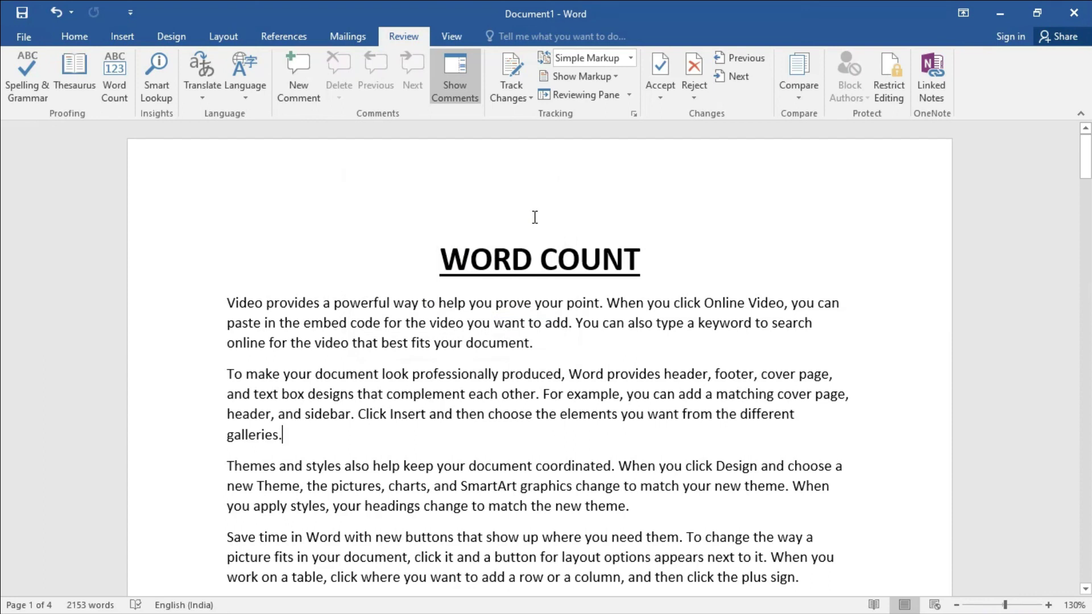